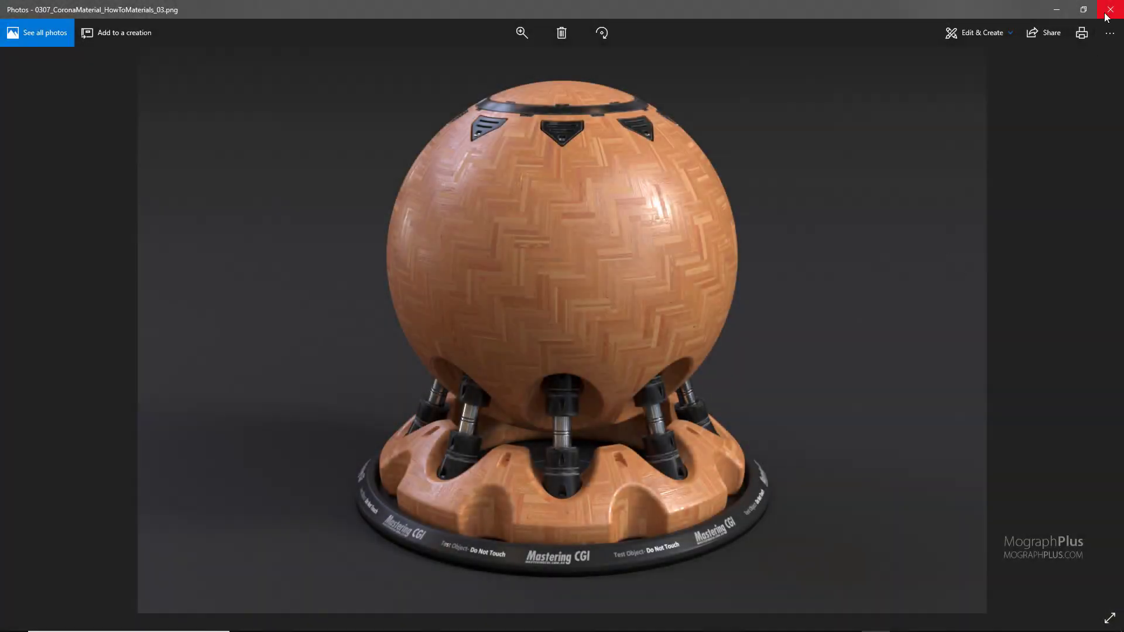
Close the parquet-wood shaderball reference render in Photos to return to 3ds Max.
left_click(1108, 12)
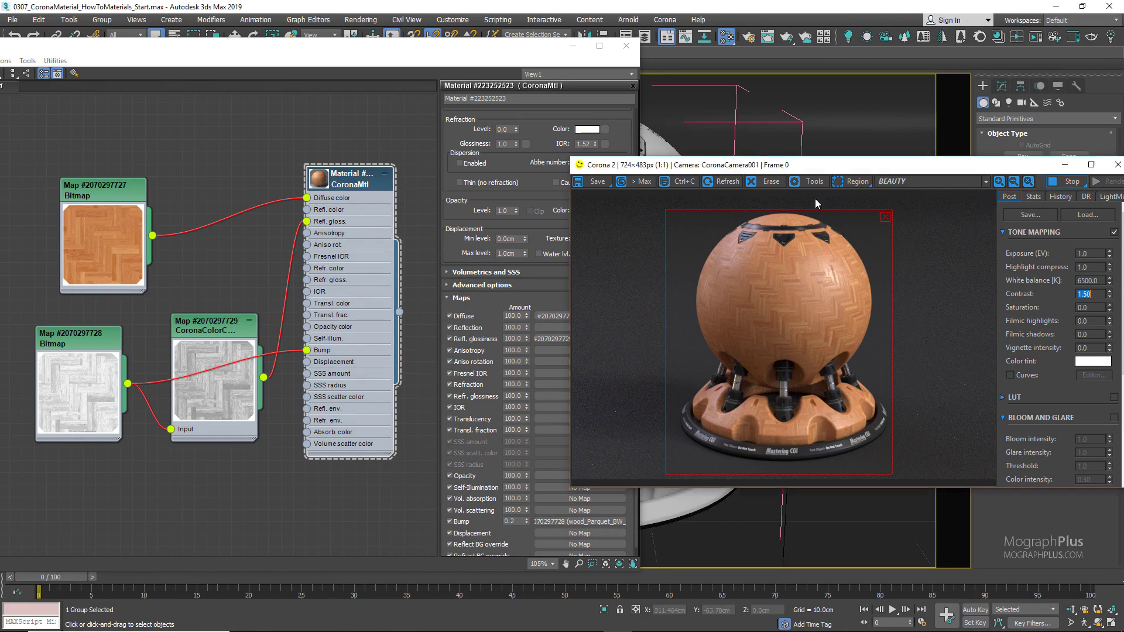
Add a new CoronaMtl material node to the Slate editor canvas.
left_click(242, 267)
scroll(243, 293, "down", 5)
middle_click_drag(250, 317, 297, 248)
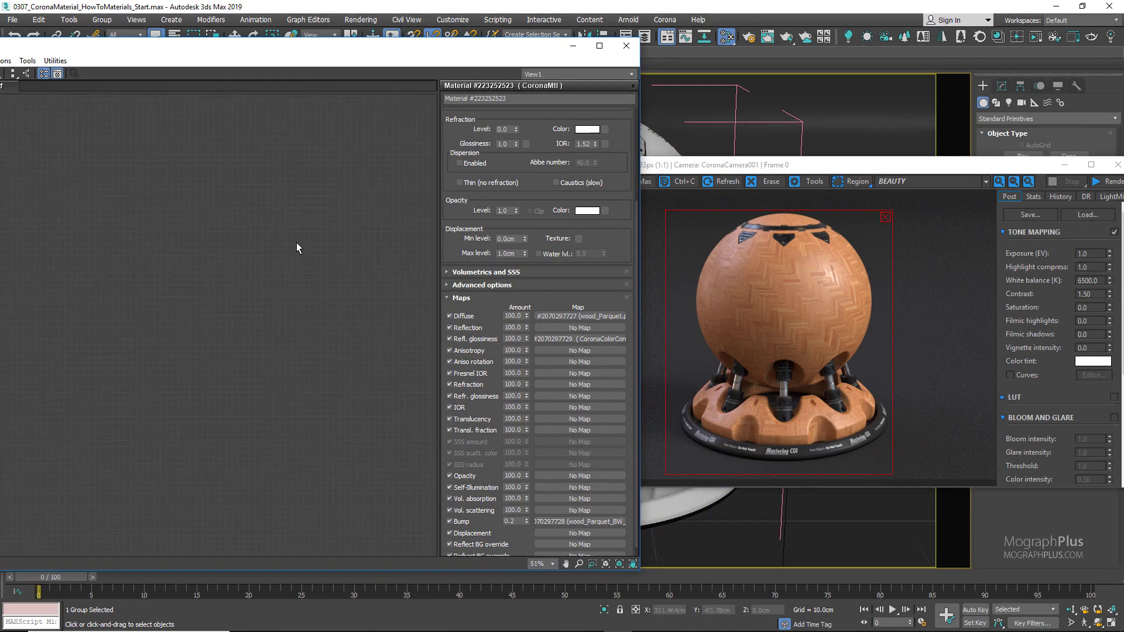
scroll(256, 263, "up", 2)
right_click(280, 229)
mouse_move(381, 244)
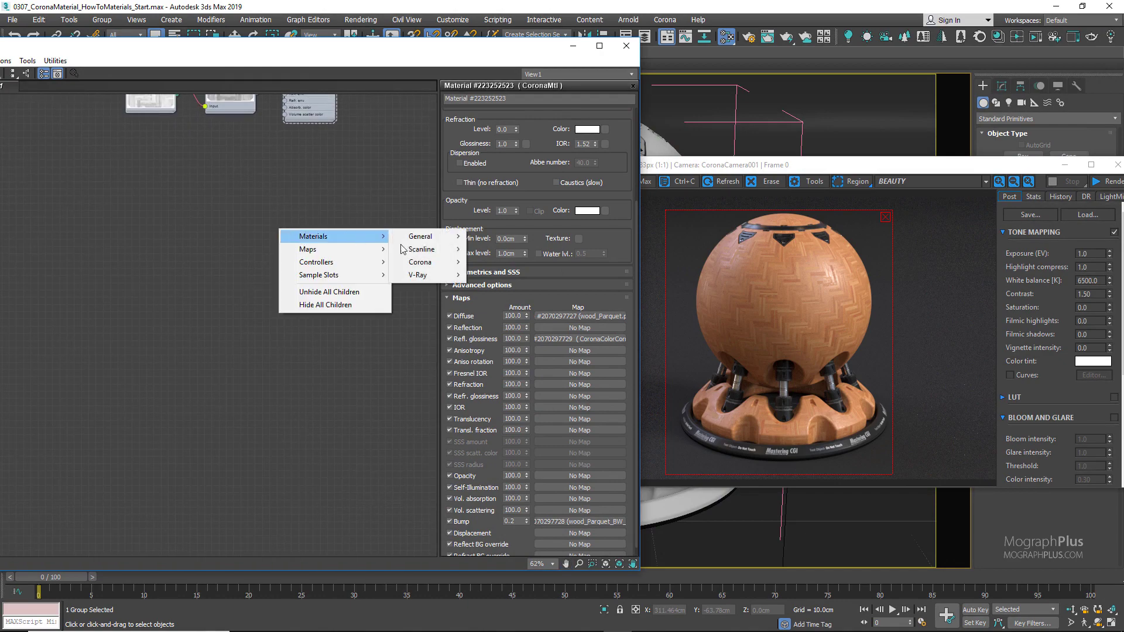
mouse_move(419, 262)
left_click(492, 297)
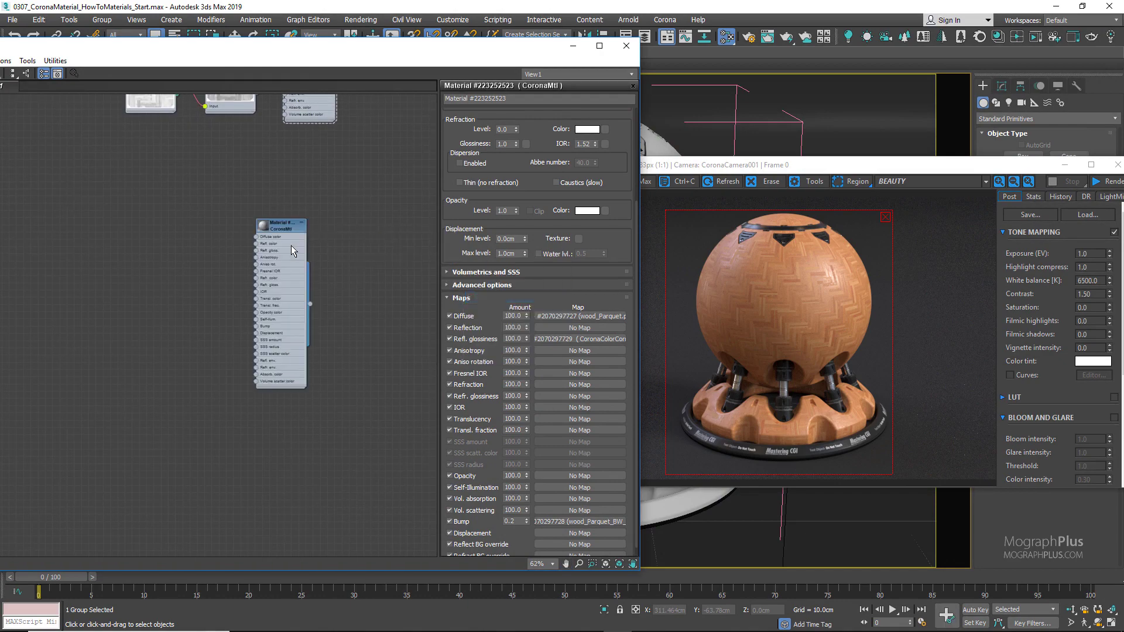
Assign the new CoronaMtl to the shaderball and check its plain white render.
right_click(276, 229)
left_click(299, 242)
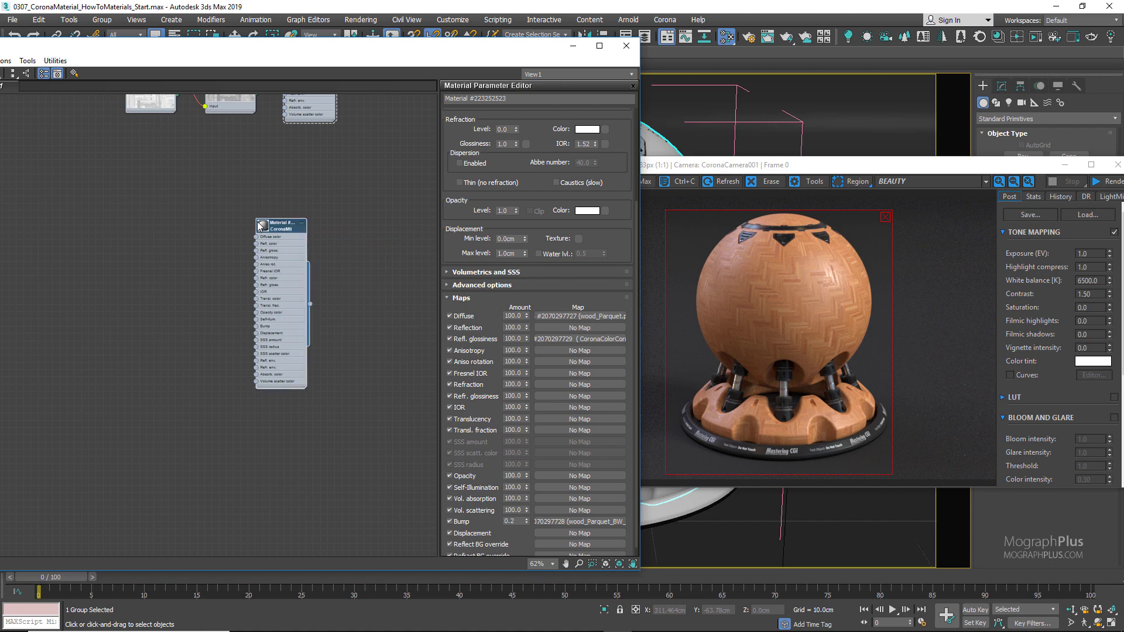
double_click(261, 226)
left_click(262, 226)
scroll(257, 234, "up", 2)
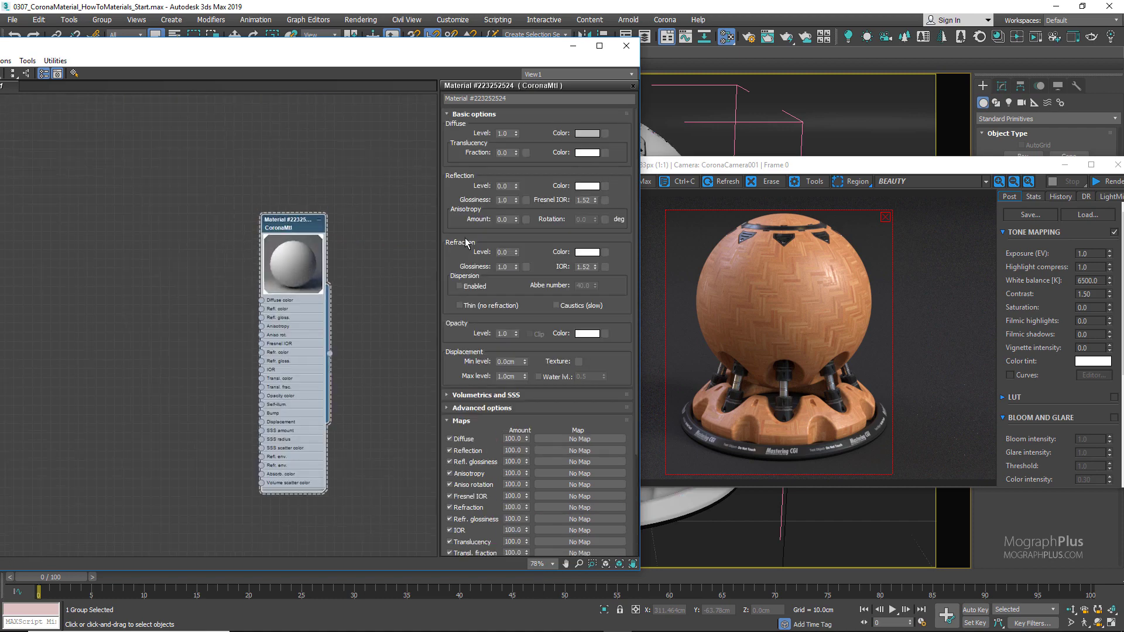
left_click(1105, 192)
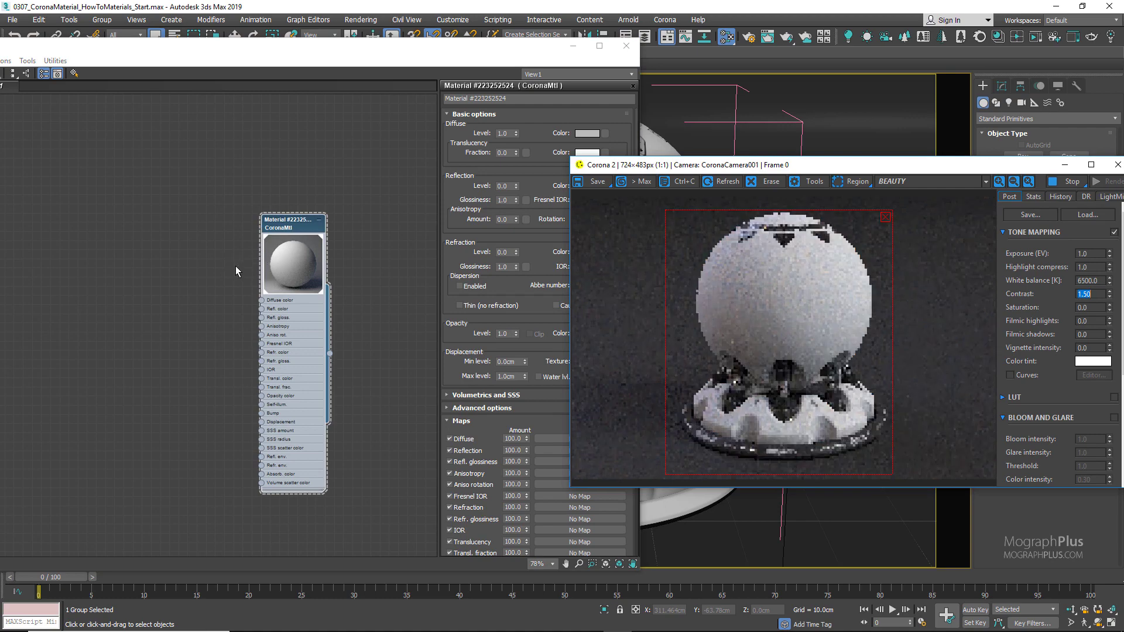
middle_click_drag(236, 271, 271, 258)
Add a Bitmap map node loaded with the Concrete_01_d texture.
right_click(260, 255)
mouse_move(182, 271)
mouse_move(335, 276)
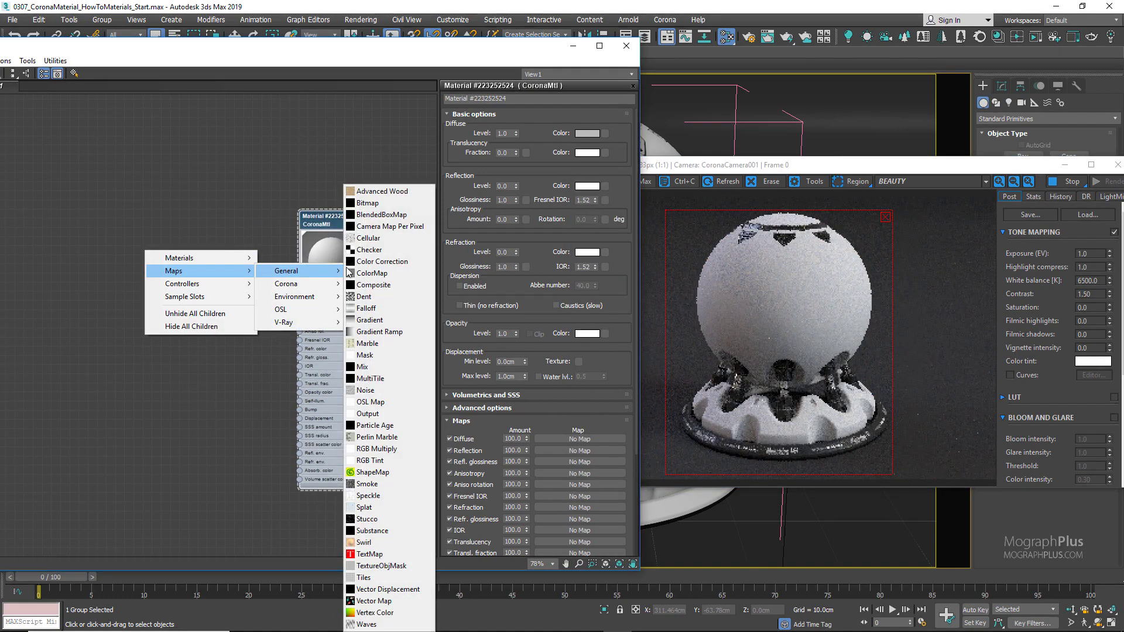
left_click(368, 203)
scroll(308, 281, "down", 5)
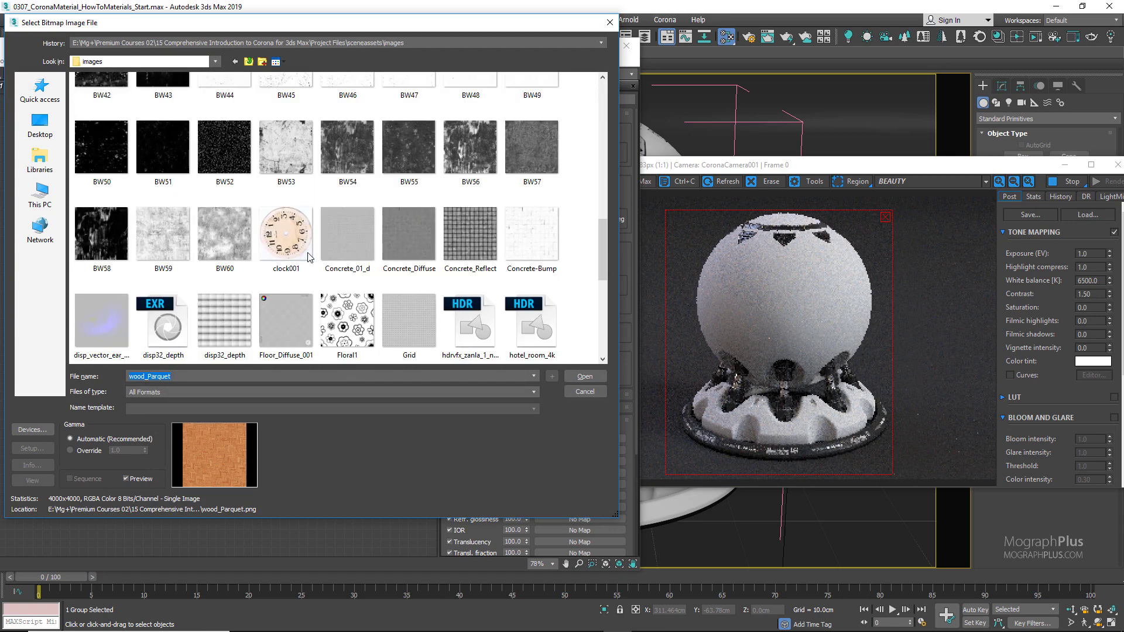
scroll(223, 275, "down", 2)
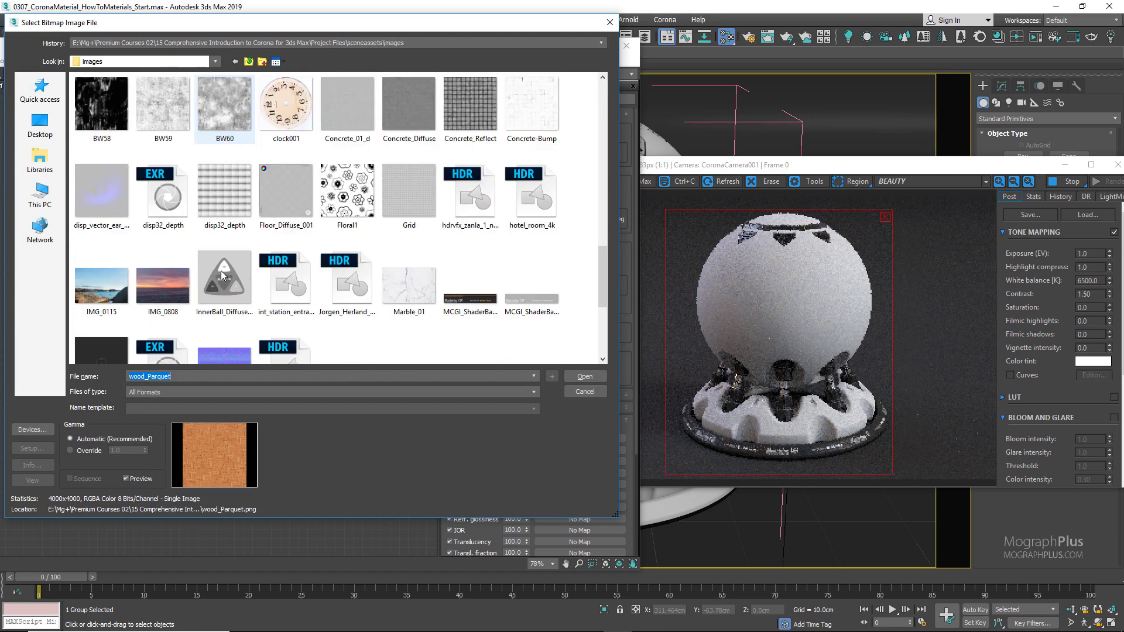
left_click(345, 123)
double_click(345, 123)
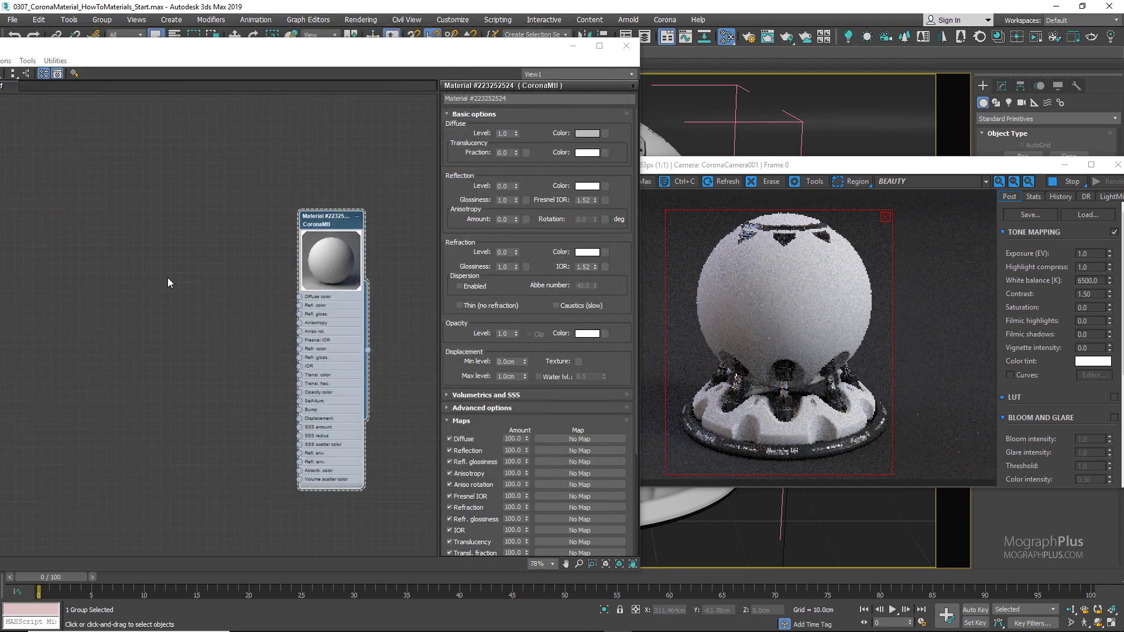
Wire the Concrete_01_d bitmap into the CoronaMtl's Diffuse color slot.
left_click_drag(122, 253, 114, 262)
left_click_drag(166, 289, 300, 297)
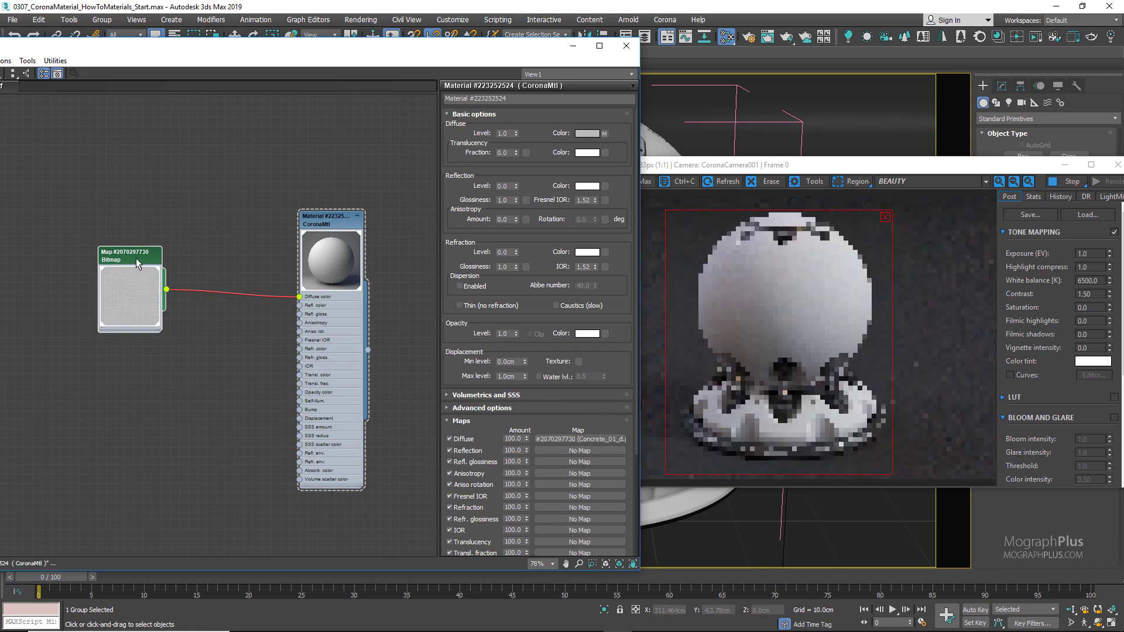
left_click_drag(137, 260, 146, 276)
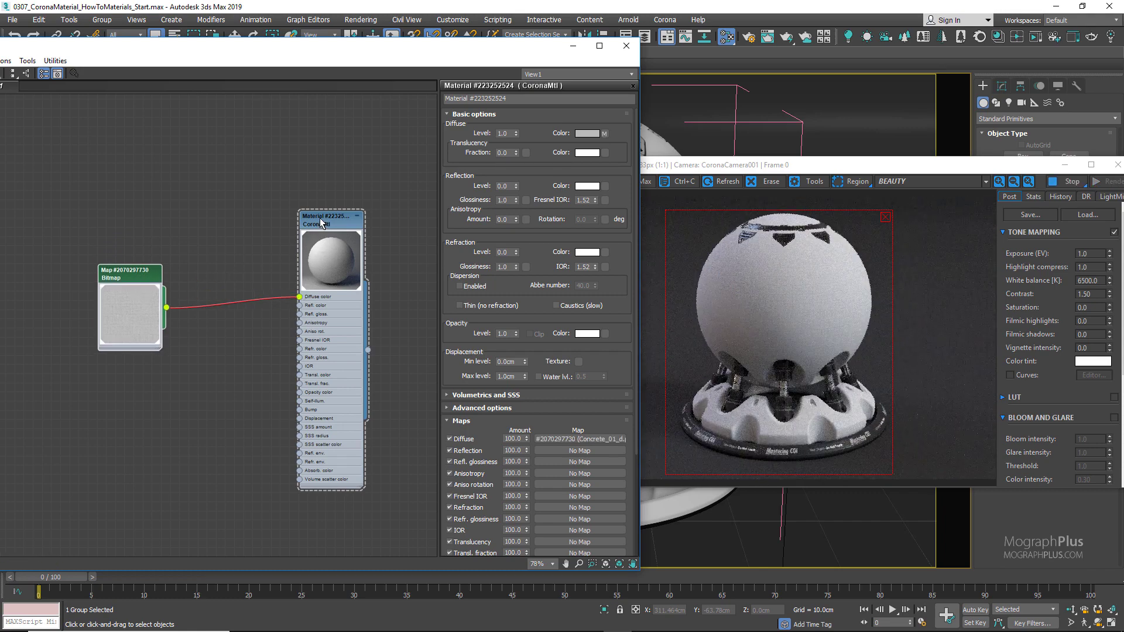
double_click(138, 272)
left_click(529, 171)
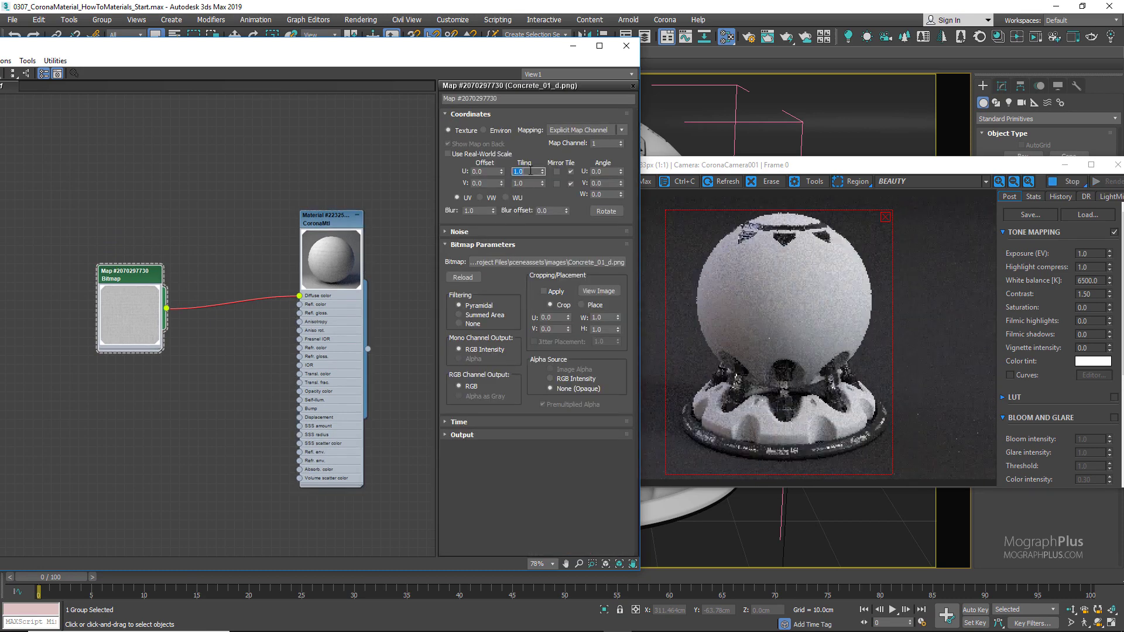
double_click(319, 219)
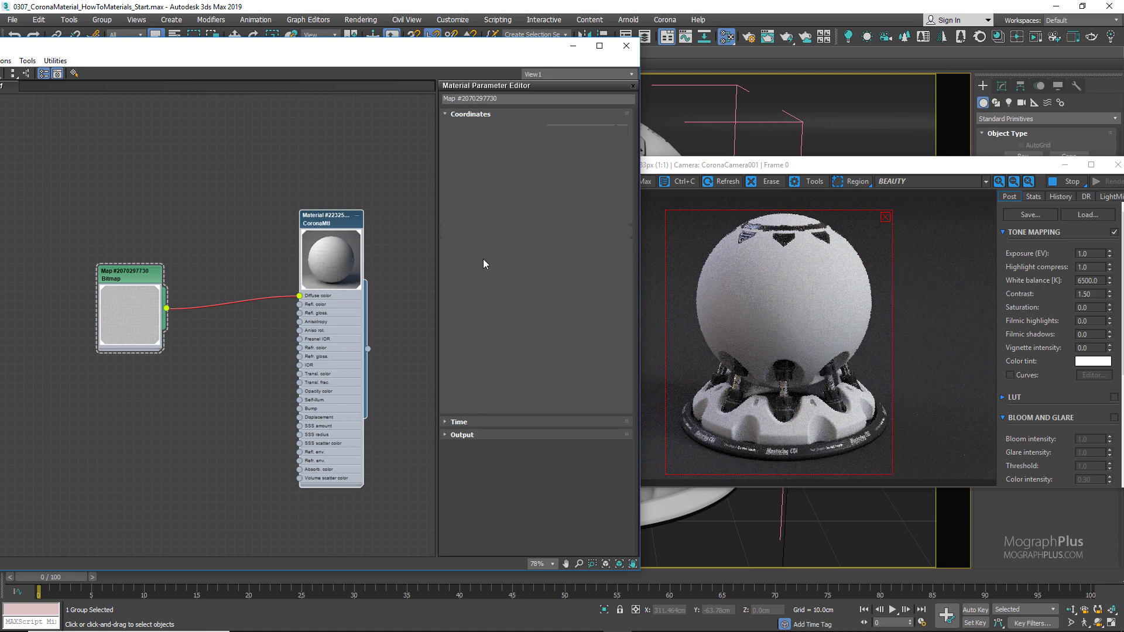
Set reflection level 1.0, Fresnel IOR 1.7 and reflection glossiness 0.5 on the CoronaMtl.
double_click(502, 186)
type("1")
key("Return")
double_click(584, 200)
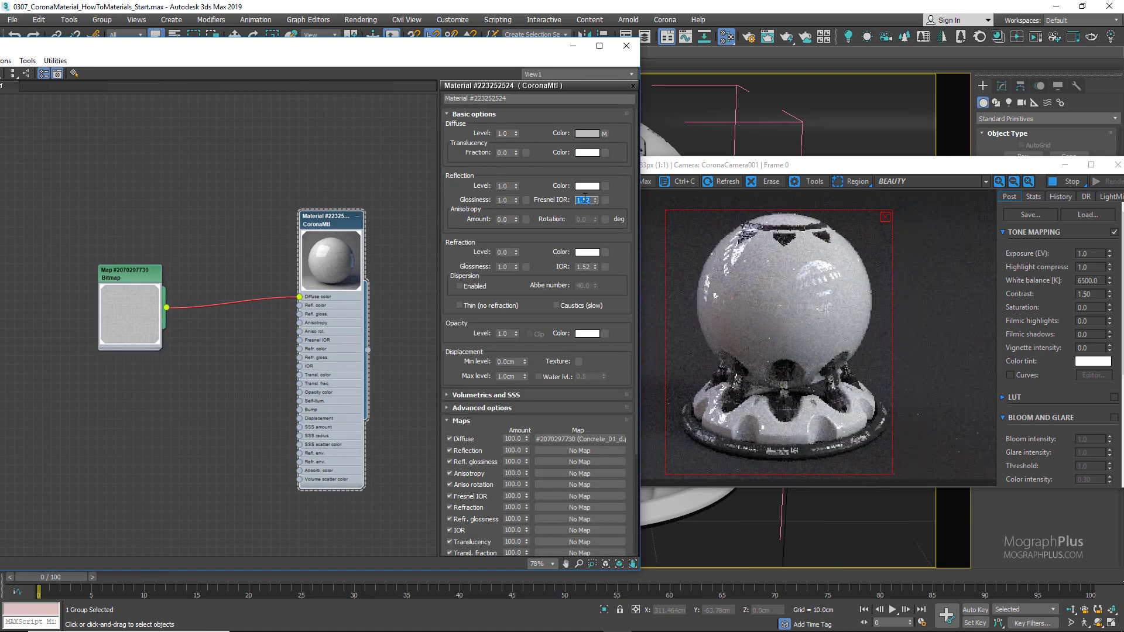
type("1.7")
double_click(503, 199)
type("0.5")
key("Return")
Set the concrete bitmap's U and V tiling to 0.15.
double_click(125, 277)
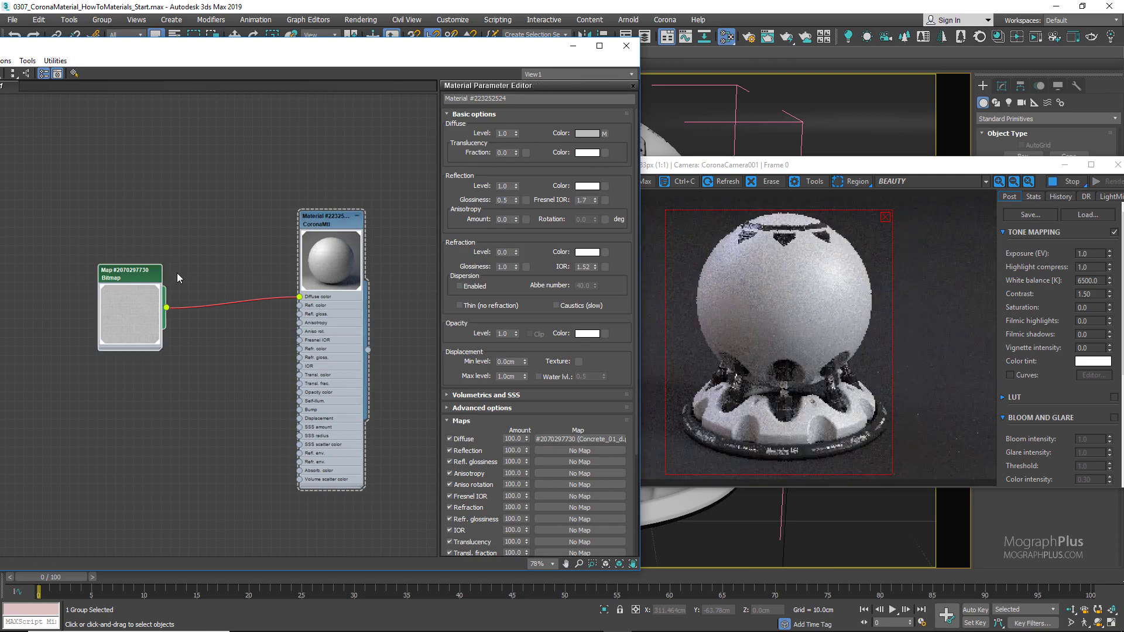
double_click(525, 171)
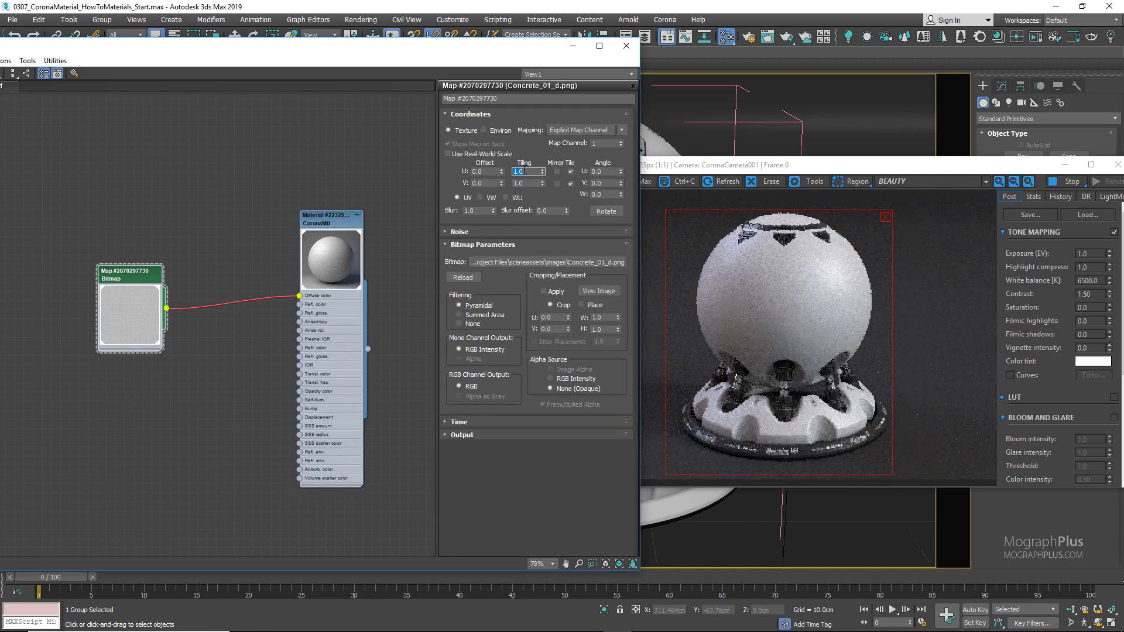
type(".15")
key("Tab")
type(".15")
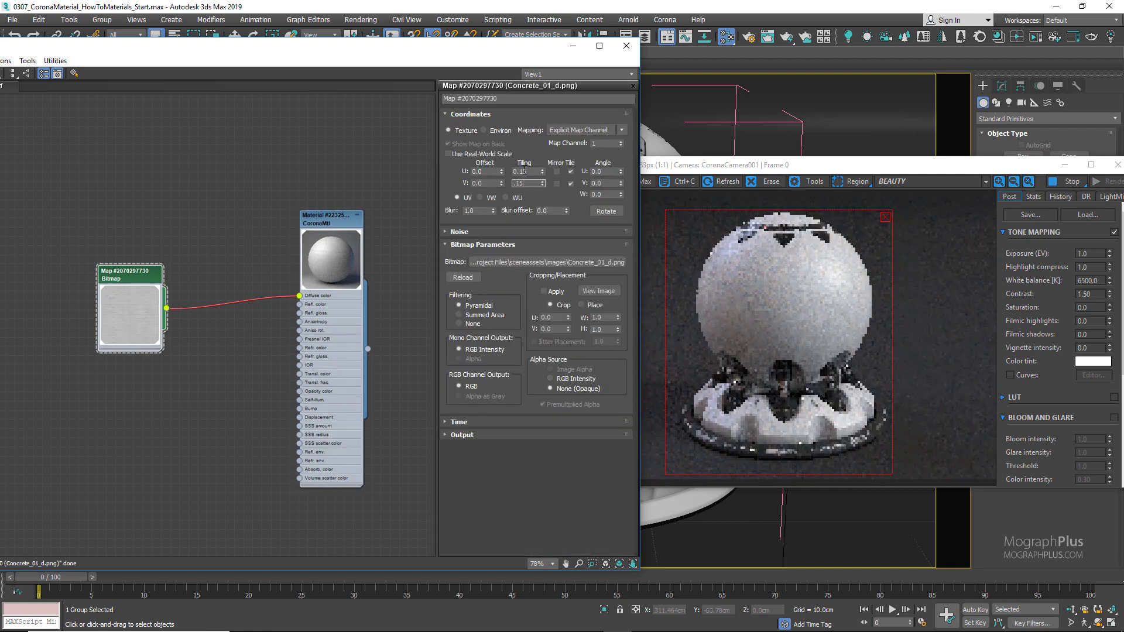
key("Return")
left_click_drag(154, 300, 202, 349)
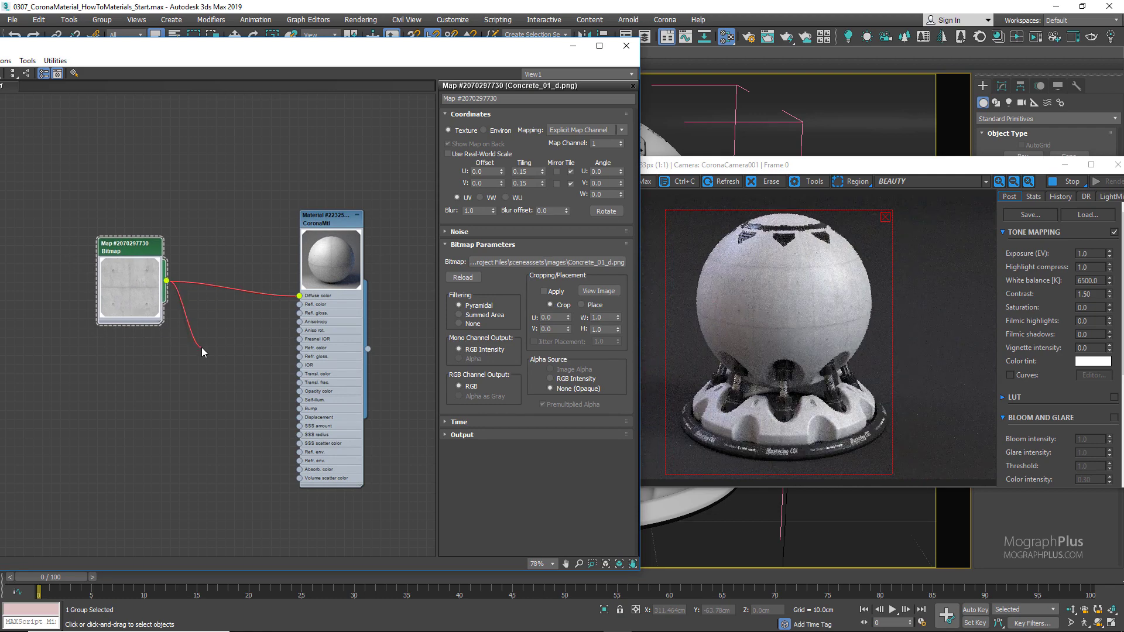
Add a CoronaColorCorrect map fed by the concrete bitmap, with gamma 0.88.
mouse_move(237, 369)
mouse_move(336, 382)
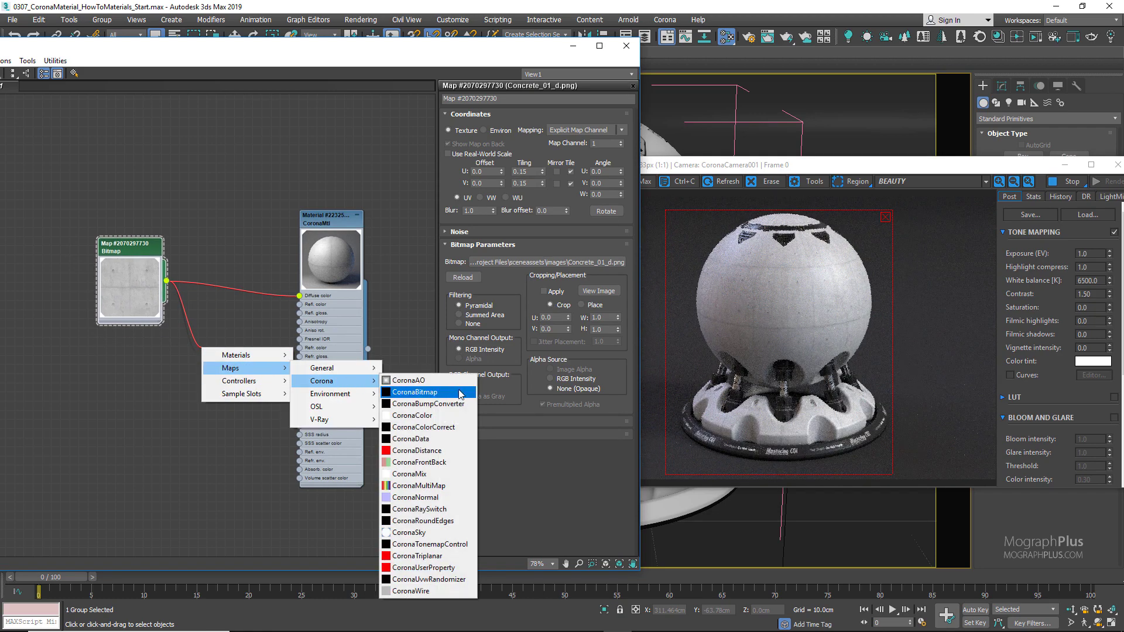
left_click(454, 427)
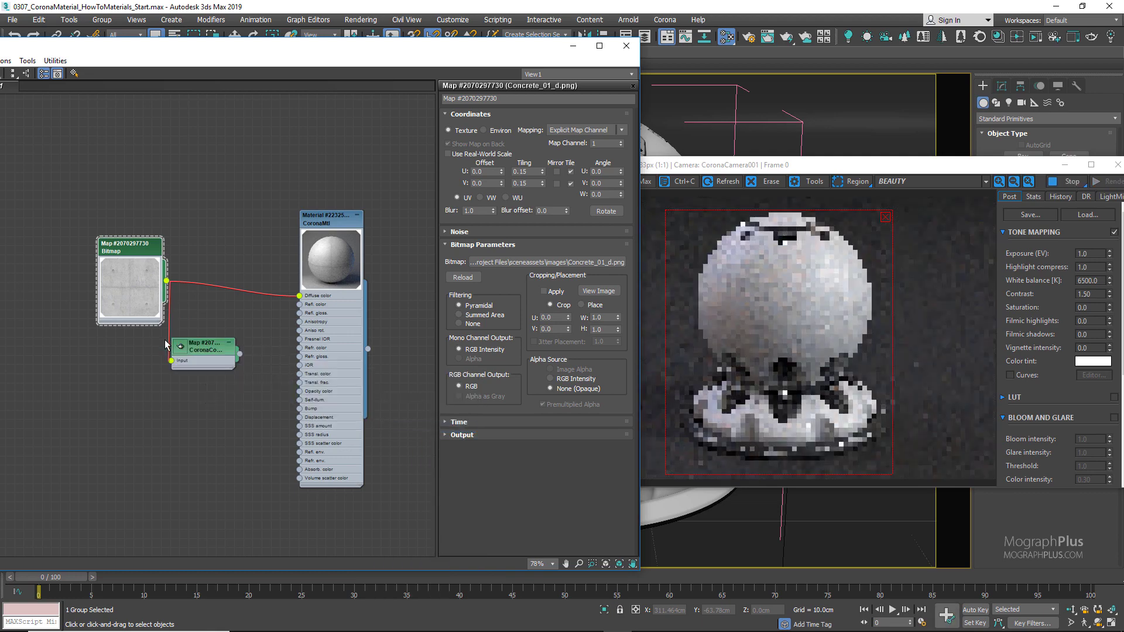
double_click(215, 352)
left_click(598, 167)
type("0.88")
key("Return")
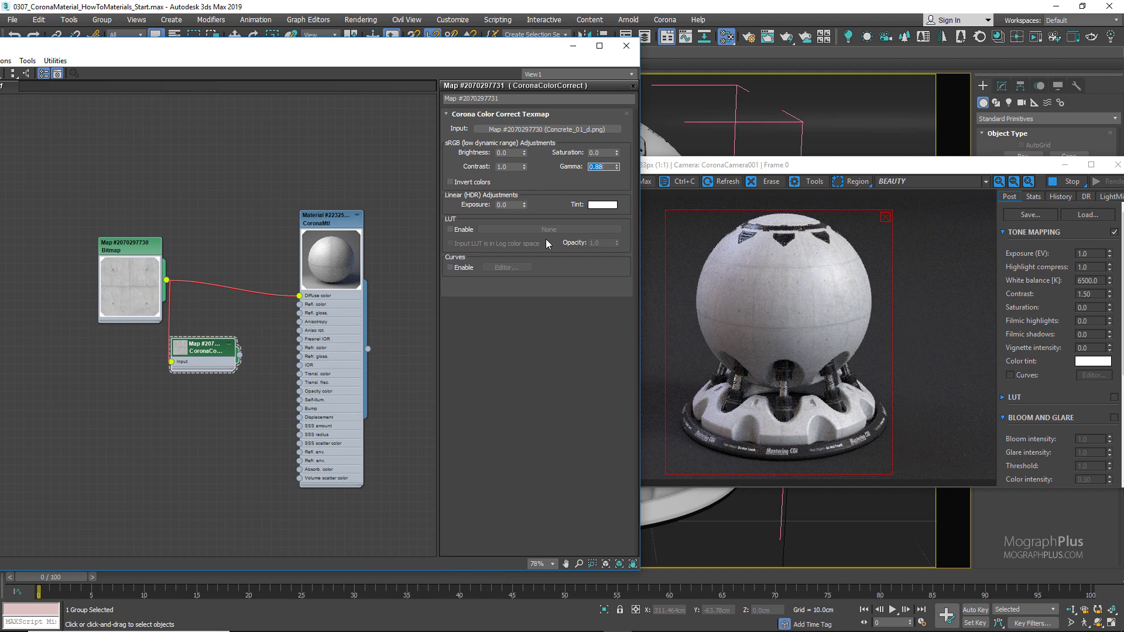
Connect the colour correction output to the CoronaMtl's reflection glossiness.
left_click(180, 349)
left_click_drag(197, 351, 227, 351)
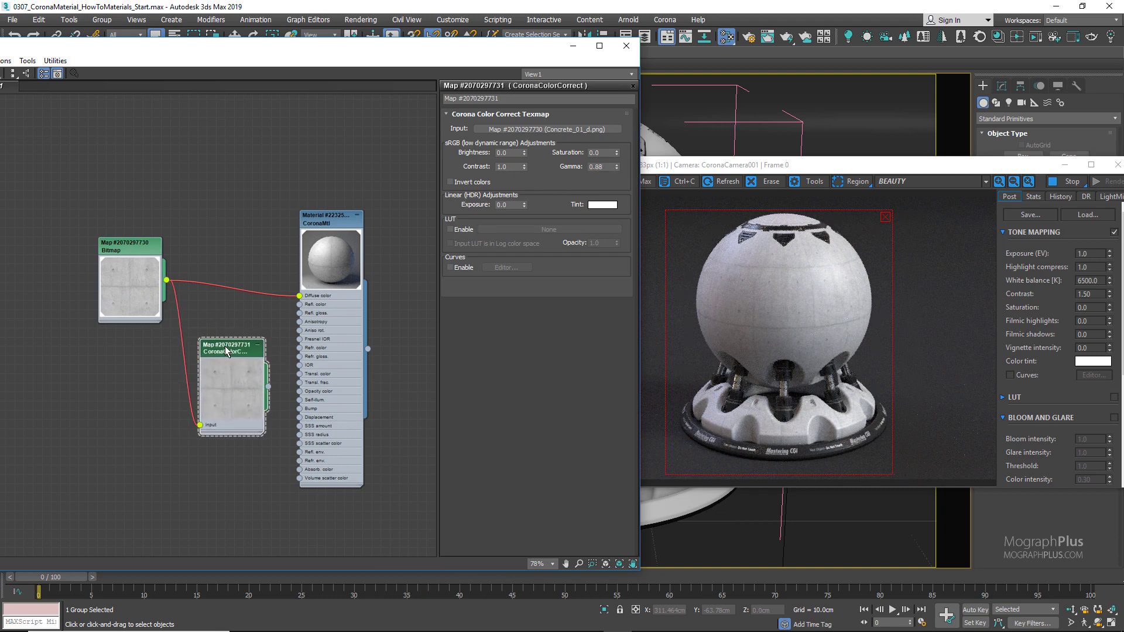
scroll(234, 374, "up", 2)
left_click_drag(271, 388, 308, 304)
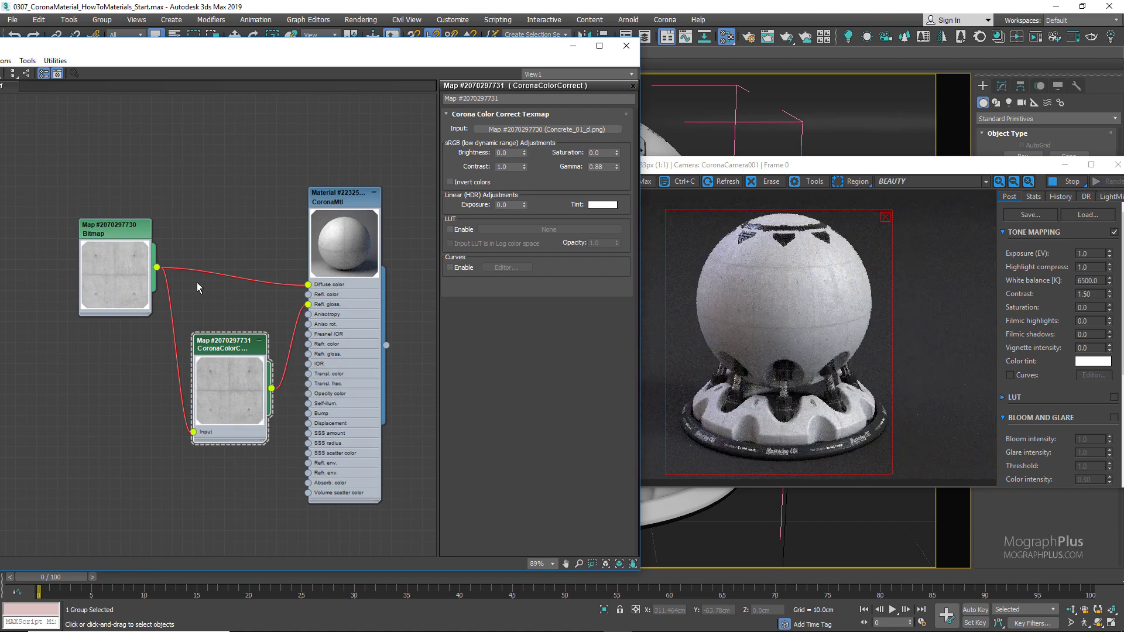
Preview the full Concrete_01_d texture image from the bitmap settings.
double_click(116, 232)
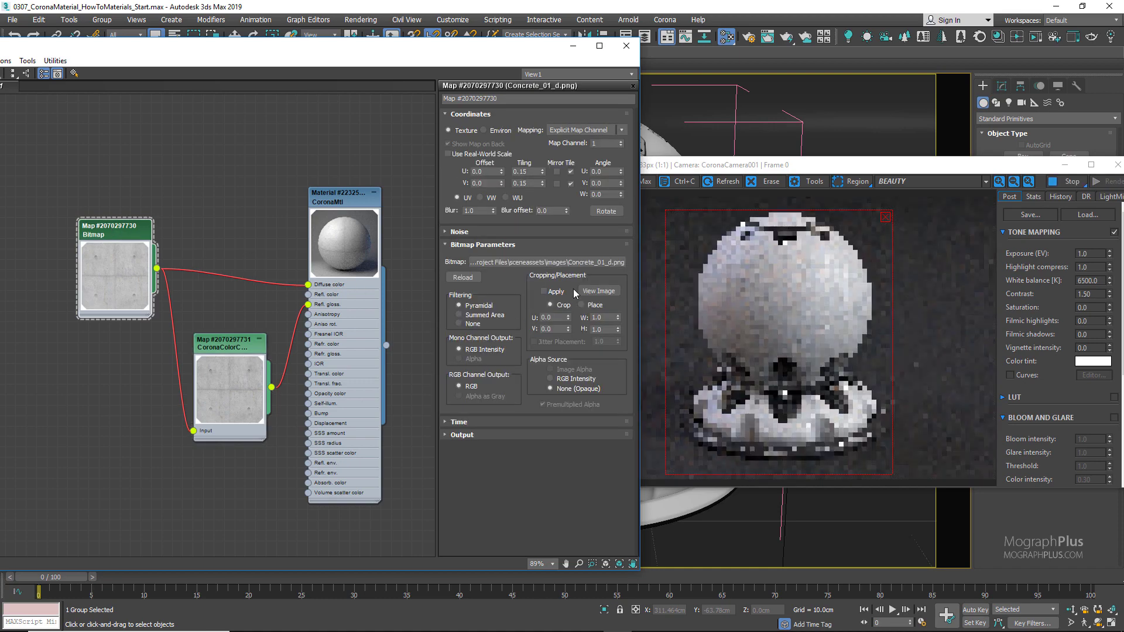
left_click(598, 291)
left_click(700, 48)
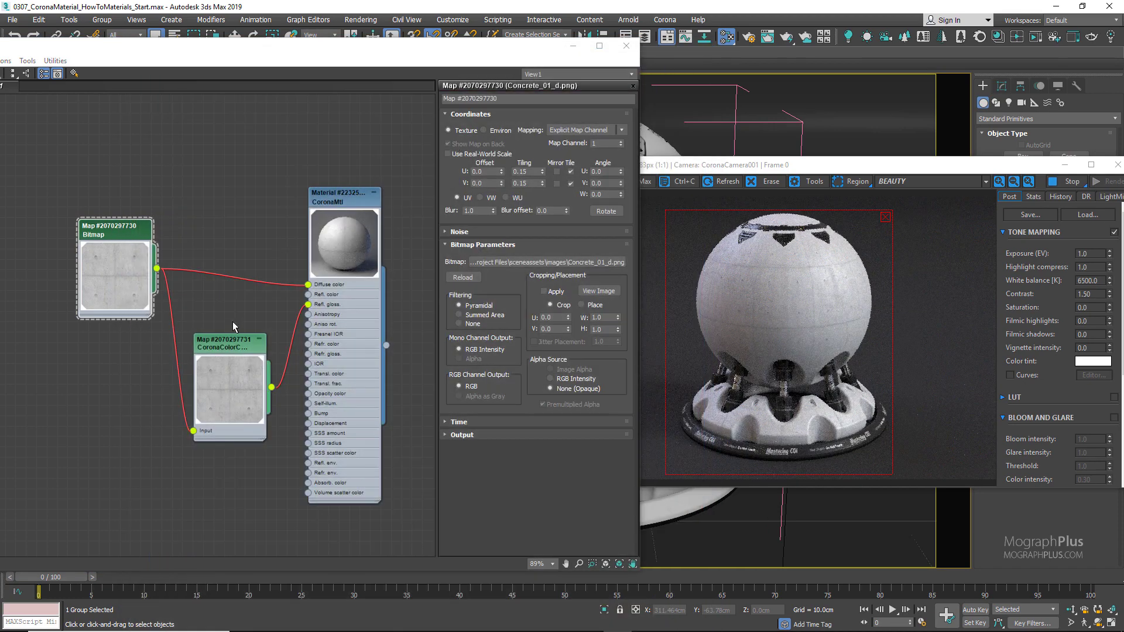
Set the colour correction brightness to -0.1 and wire the concrete bitmap into Bump.
double_click(240, 350)
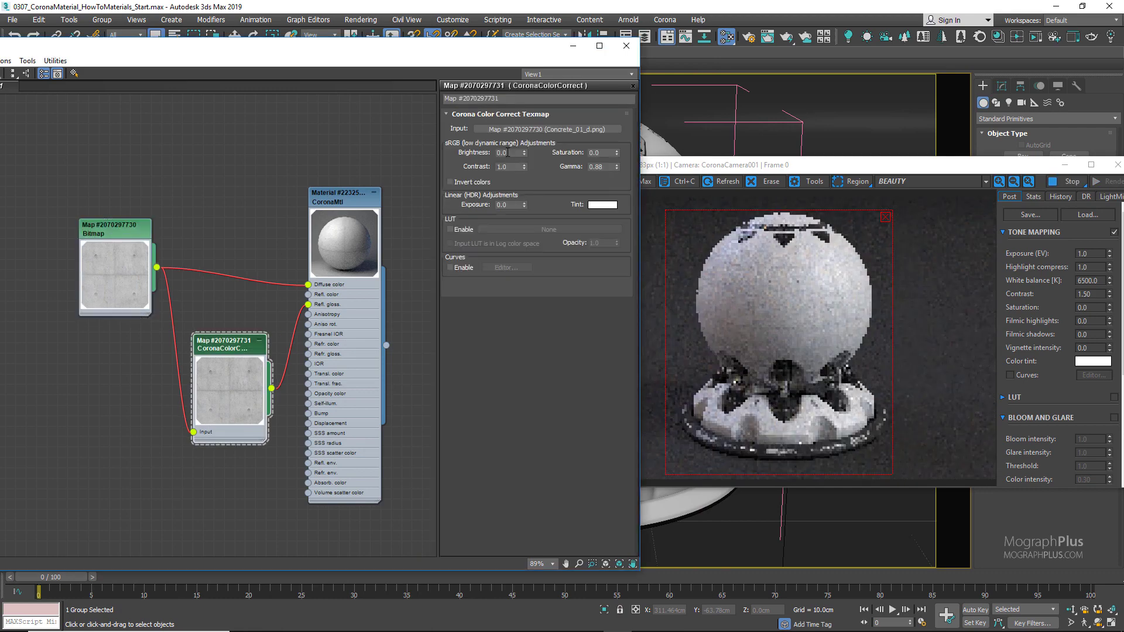
type("0.5")
key("Return")
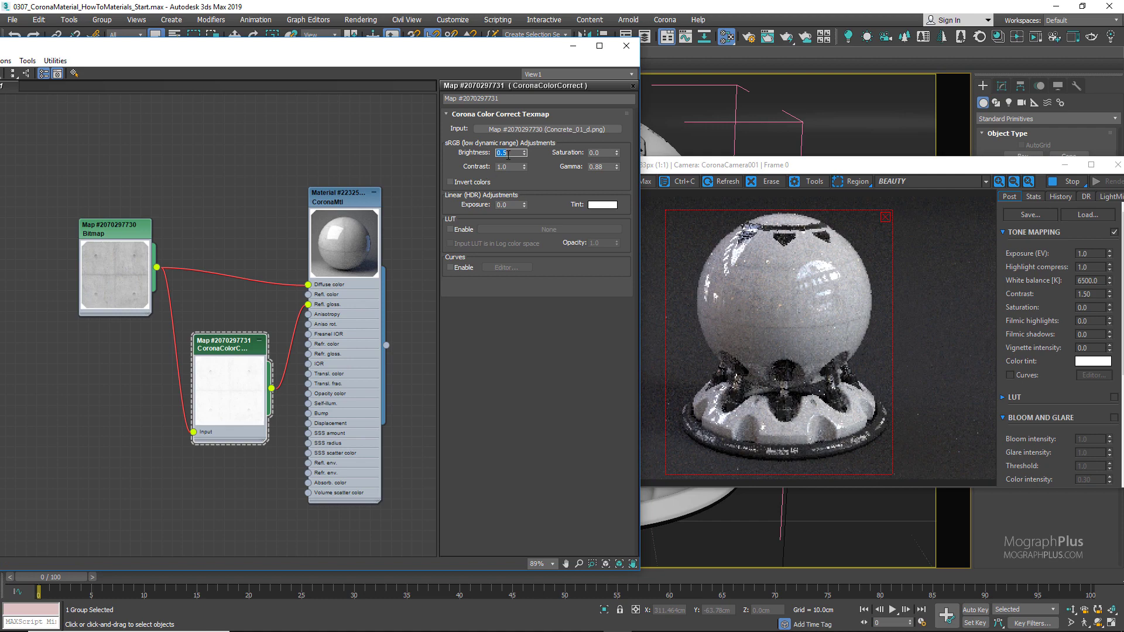
type("-0")
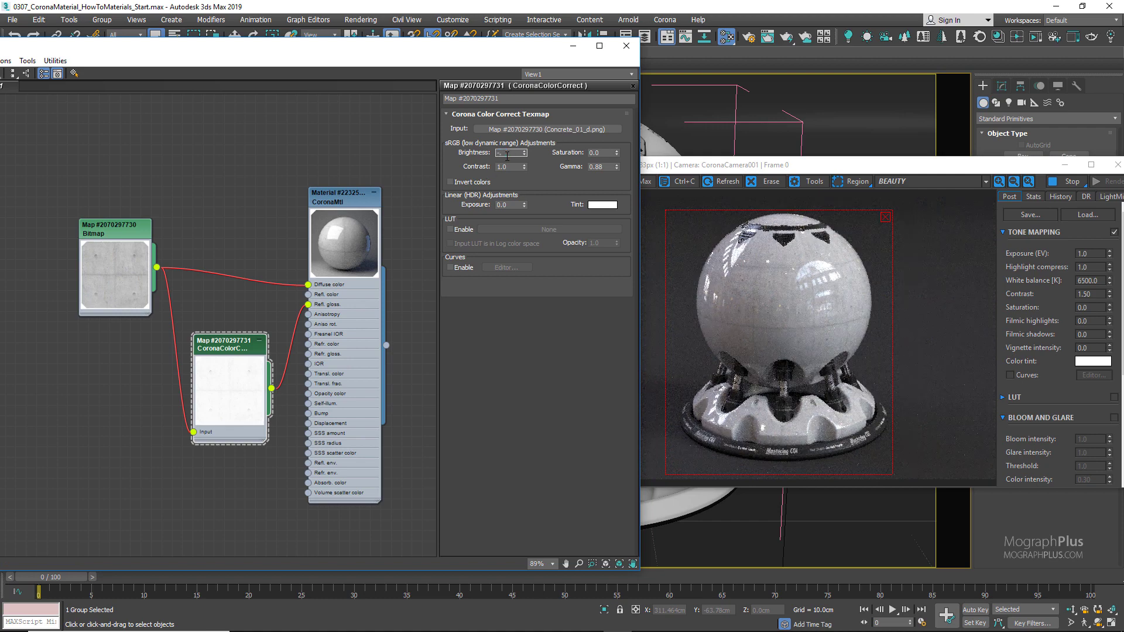
type(".1")
key("Return")
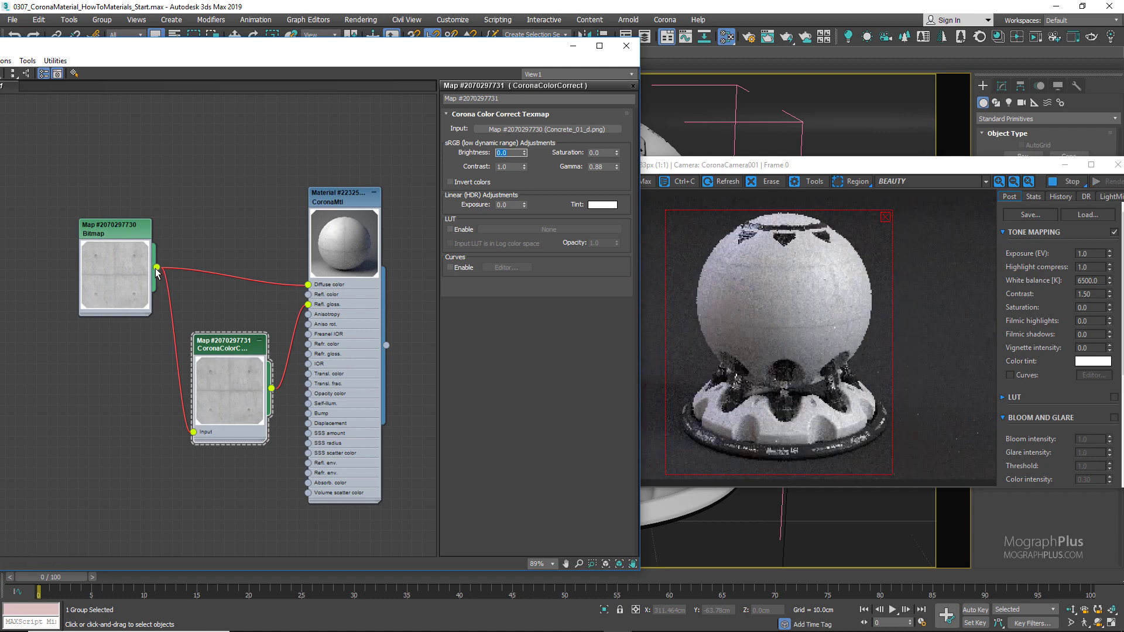
left_click_drag(157, 270, 304, 418)
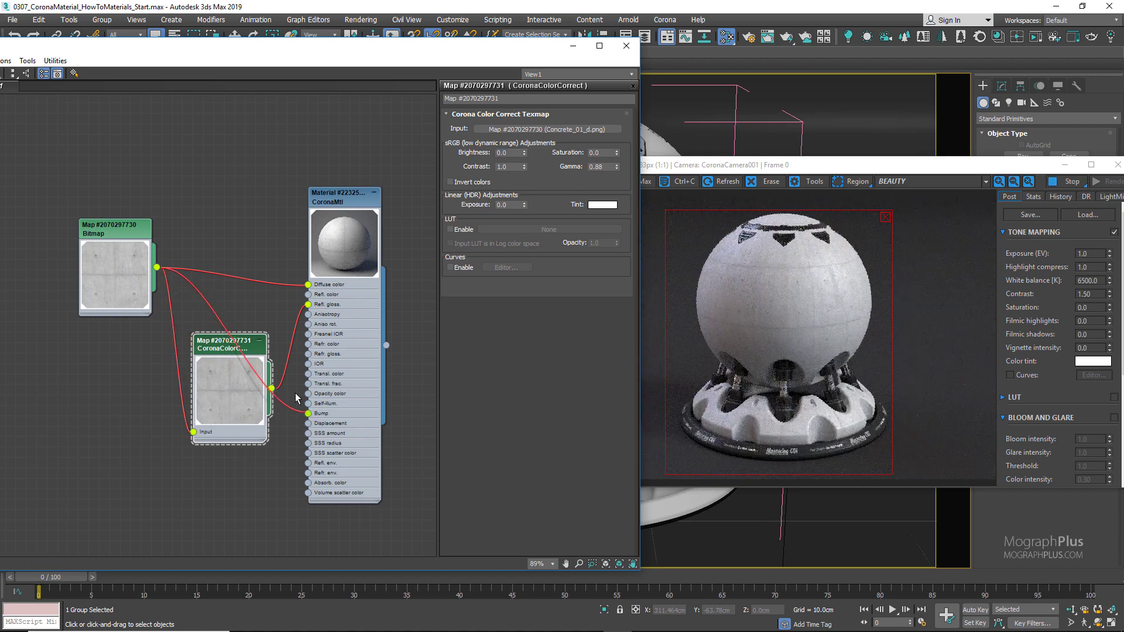
double_click(338, 201)
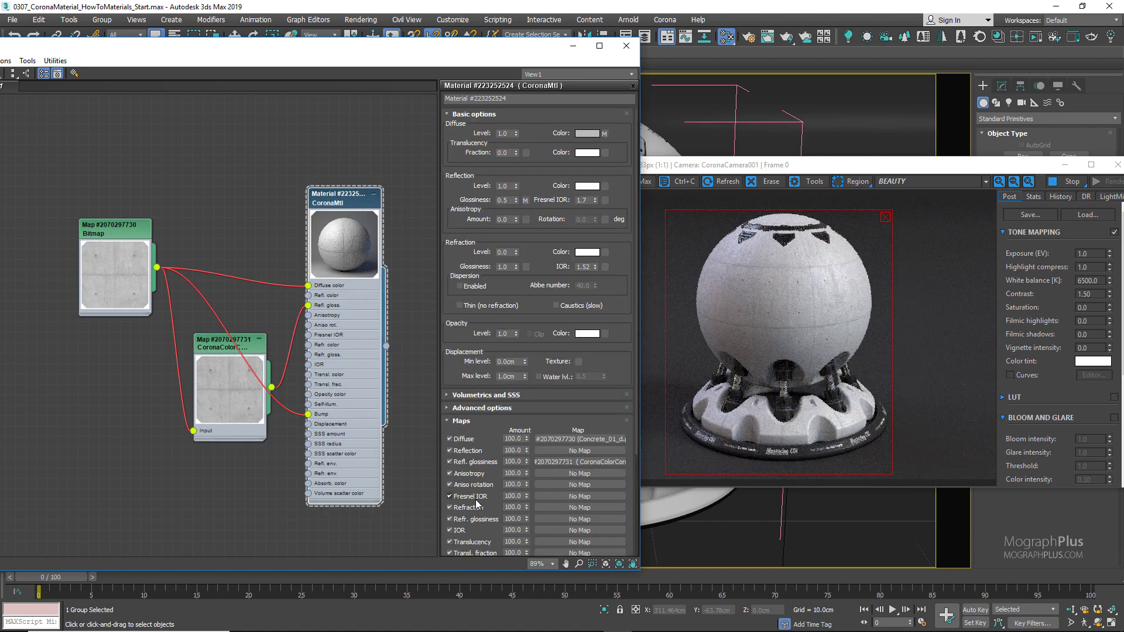
Set the CoronaMtl's Bump amount to 0.3 in the Maps rollout.
scroll(498, 409, "down", 5)
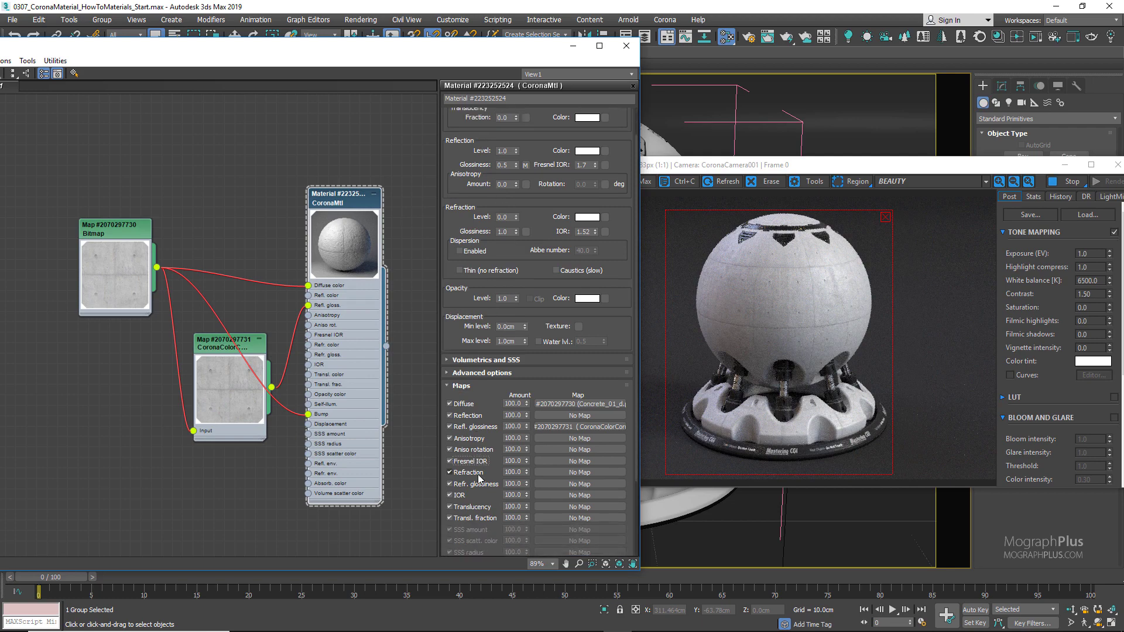
left_click(512, 511)
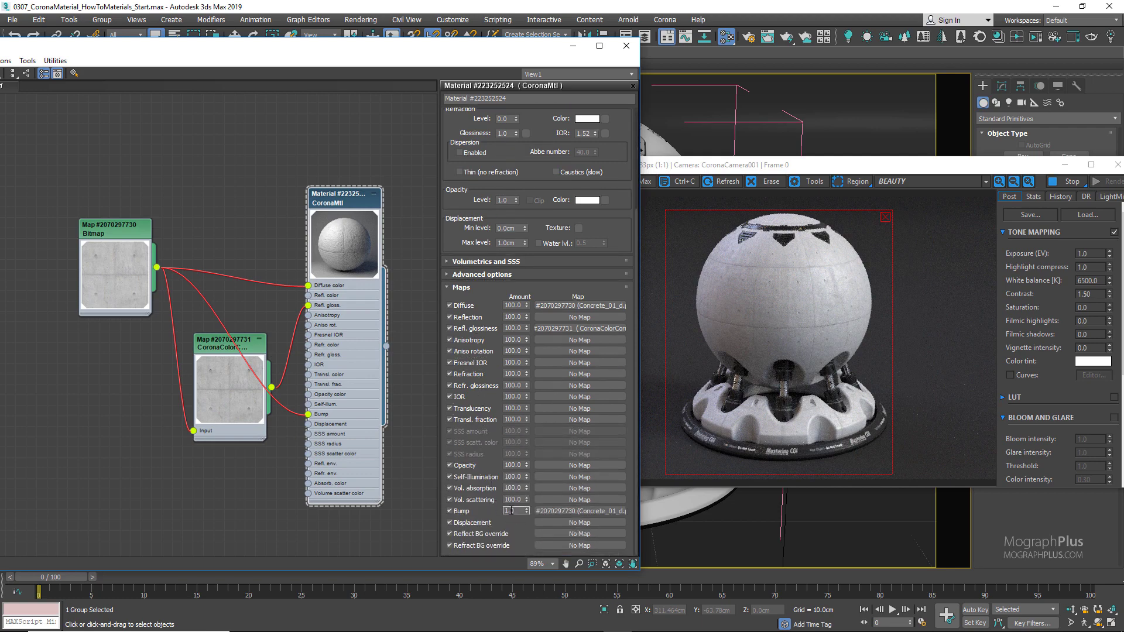
type("0.3")
key("Return")
Set the Corona frame buffer's tone-mapping Contrast to 2.0.
double_click(1081, 293)
type("2.0")
key("Return")
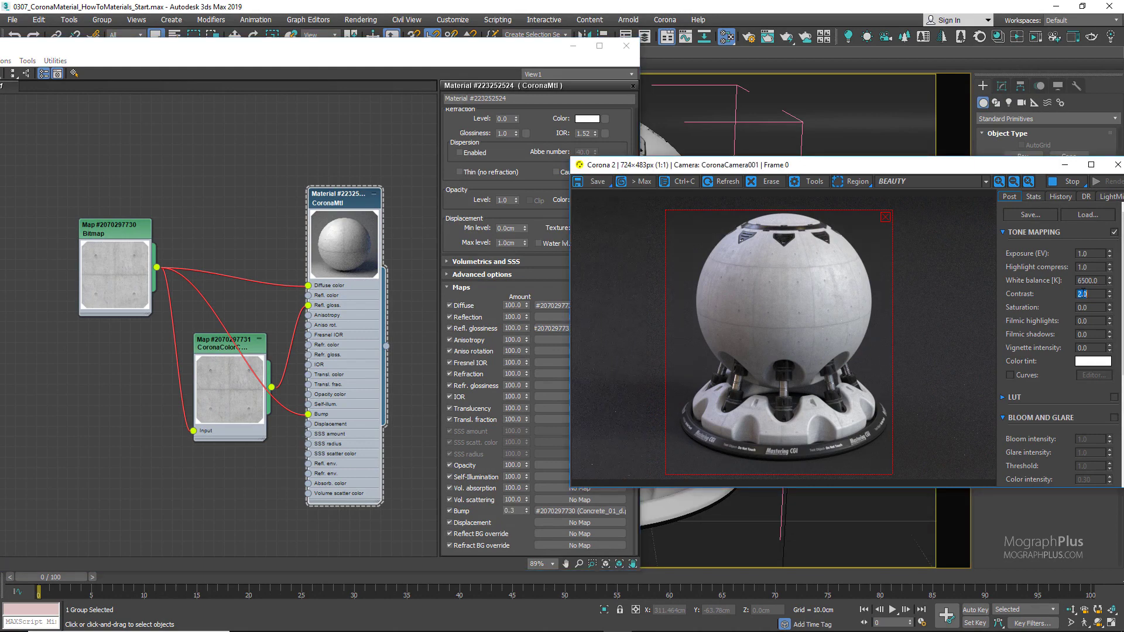